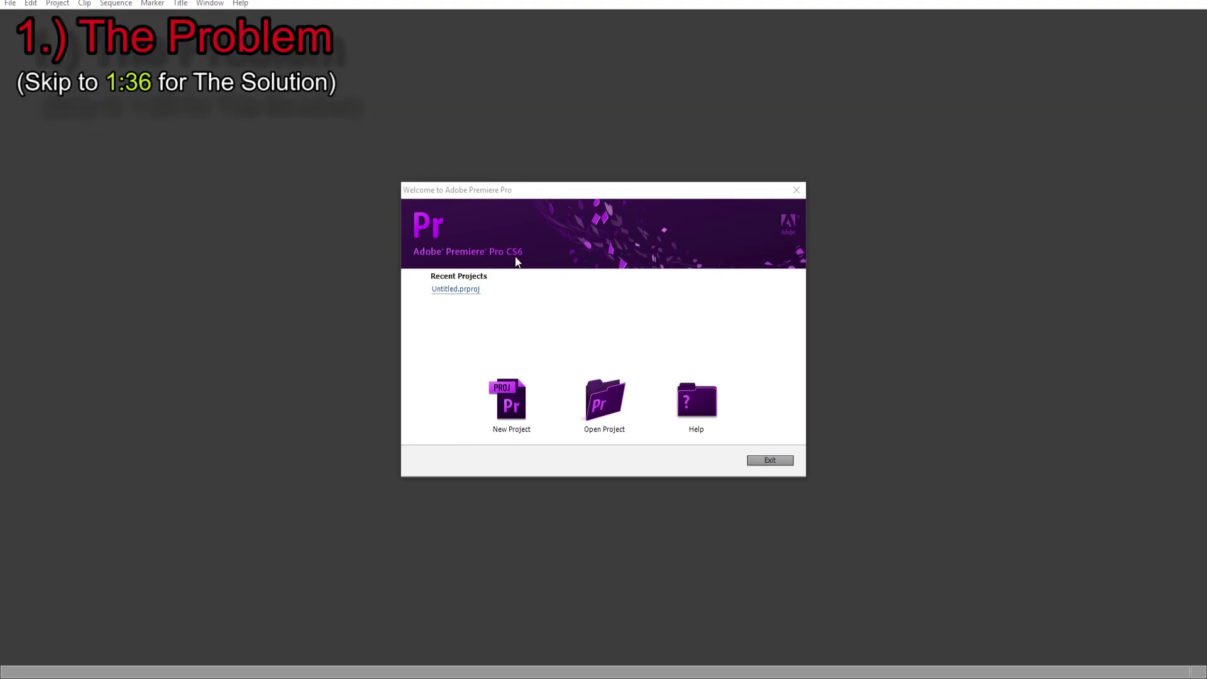
- Create a new Premiere project with an empty Sequence 01 and bring up the folder of mp4 clips
left_click(543, 399)
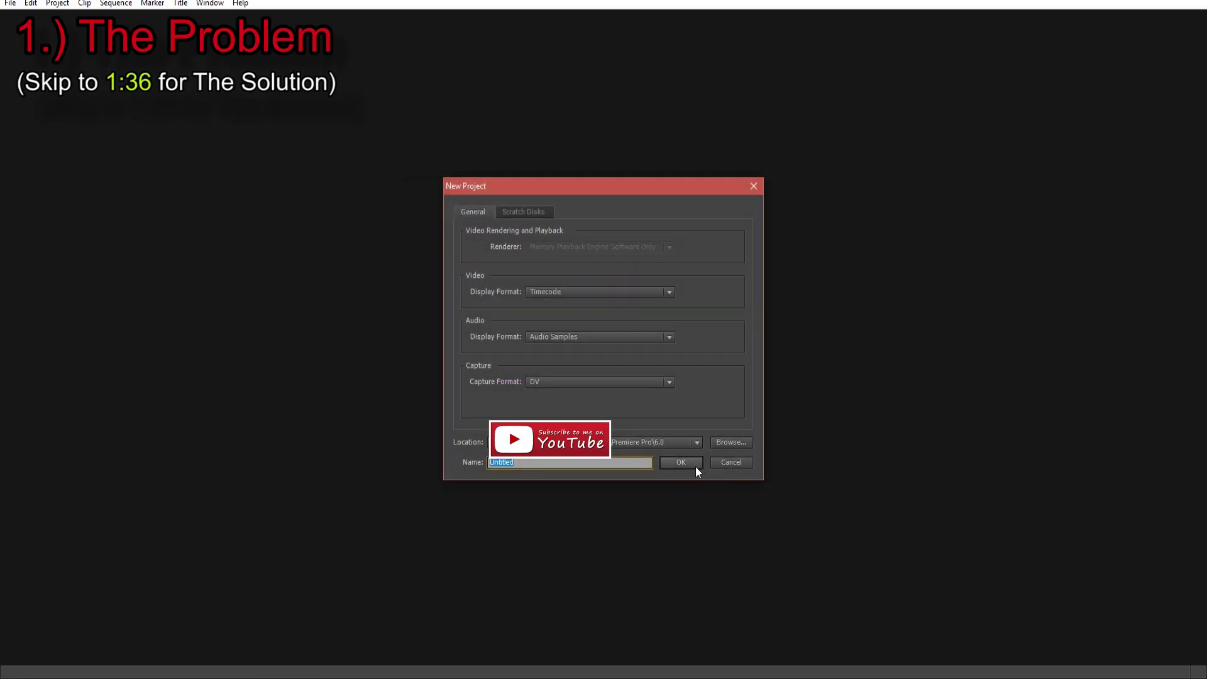
left_click(686, 464)
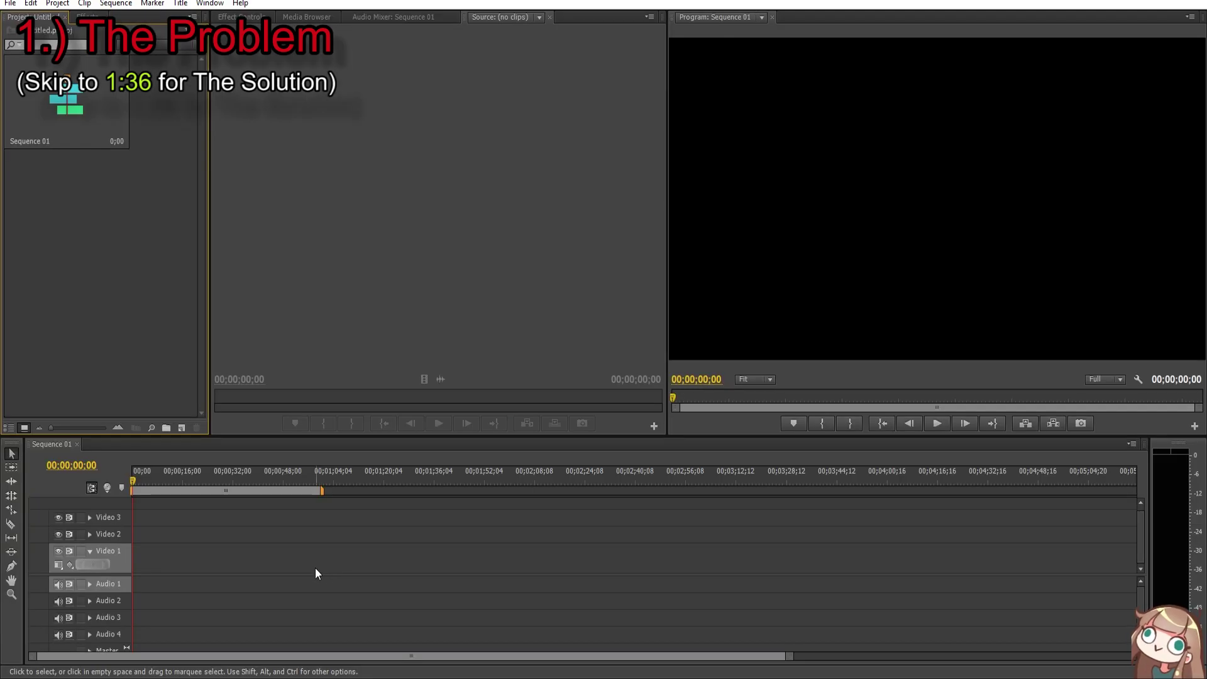
left_click(293, 669)
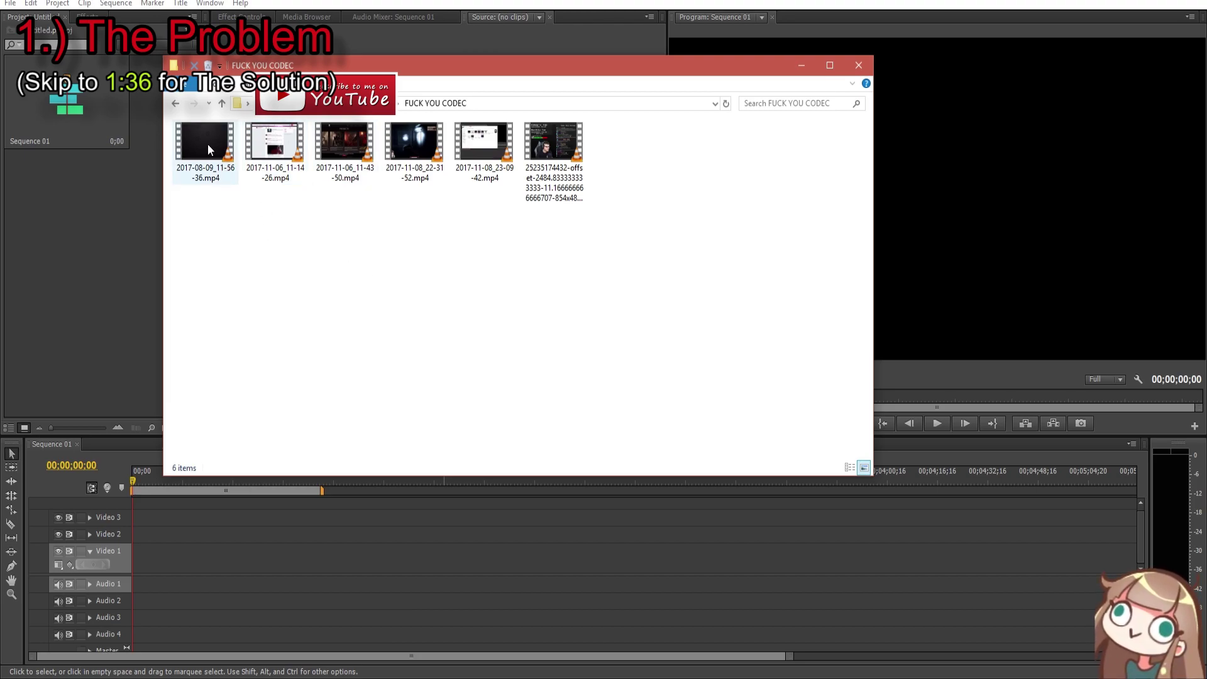
left_click_drag(208, 145, 205, 172)
left_click(416, 139)
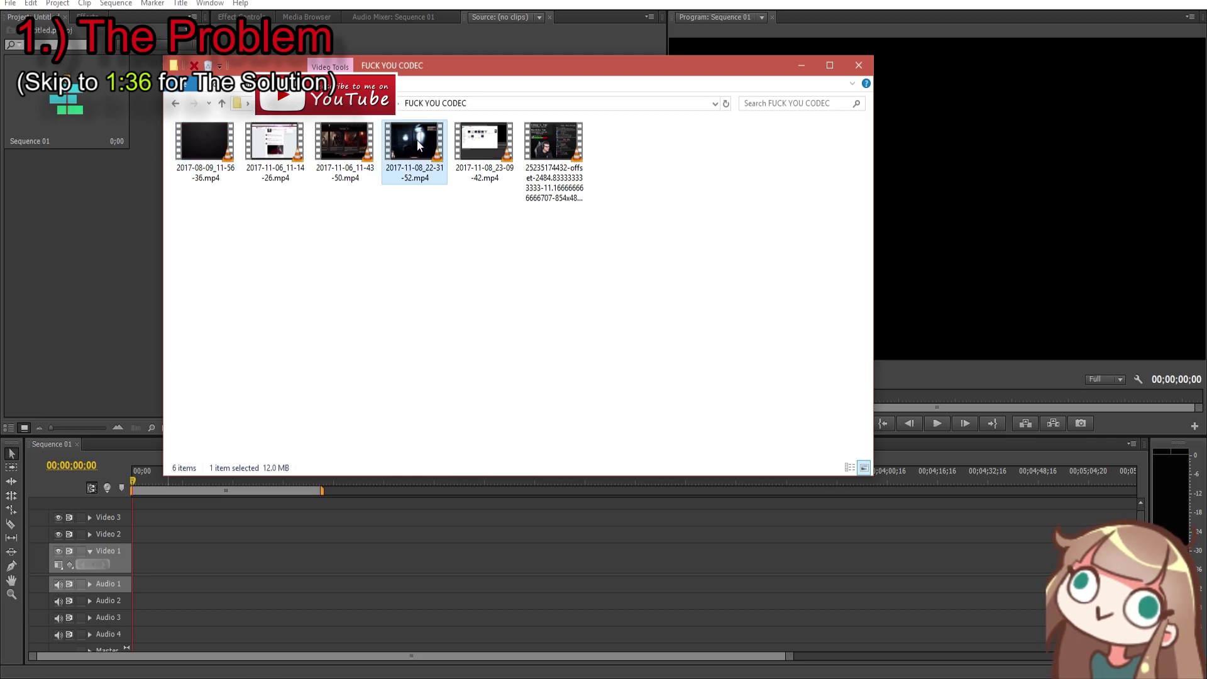
left_click_drag(412, 176, 387, 346)
key("F2")
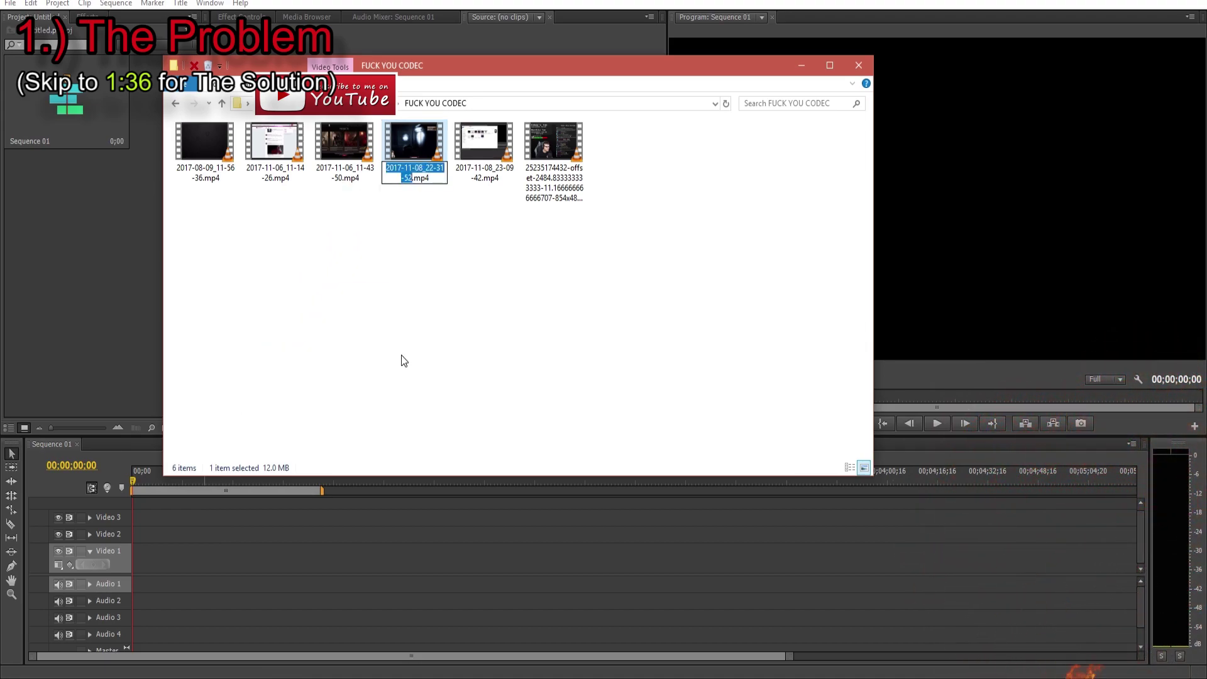
left_click(35, 557)
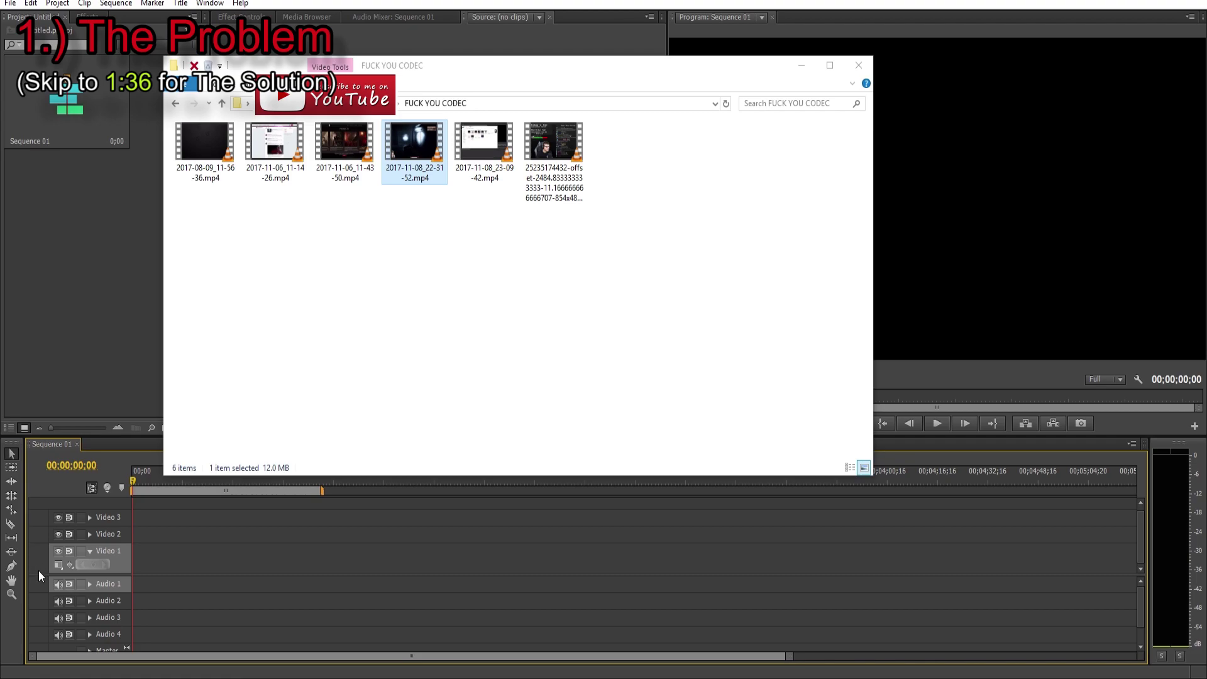
left_click(102, 555)
left_click(121, 591)
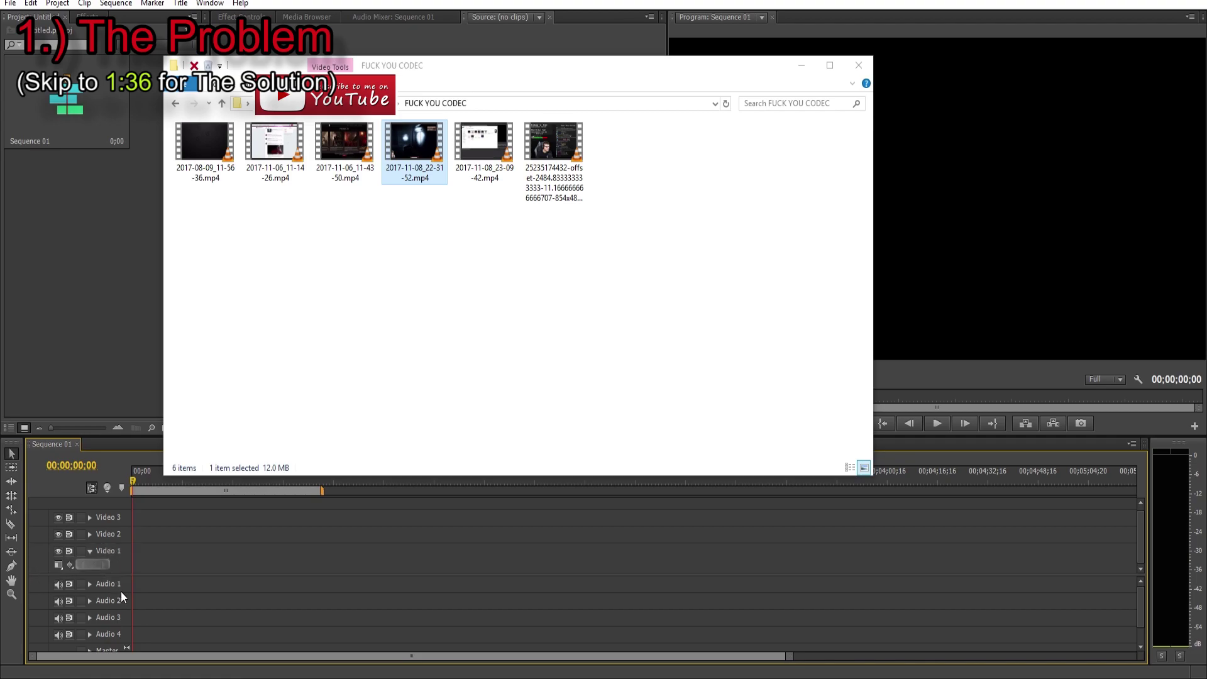
left_click(119, 557)
left_click(129, 585)
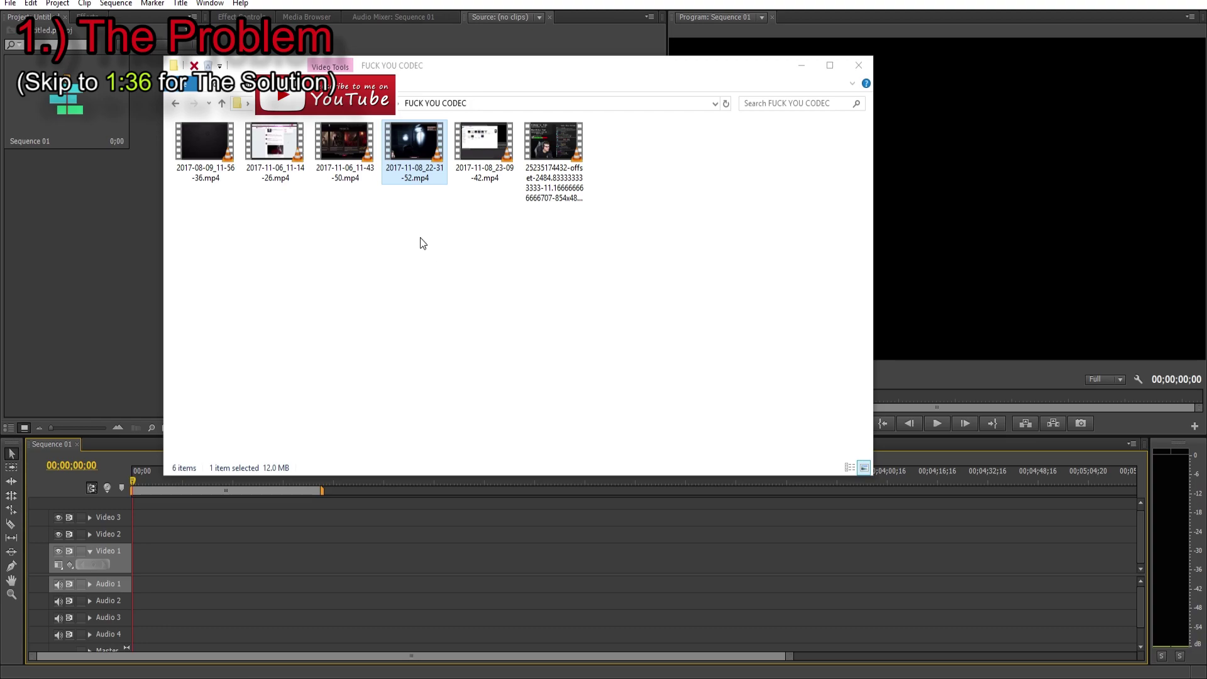
left_click_drag(415, 173, 127, 208)
left_click_drag(149, 88, 161, 585)
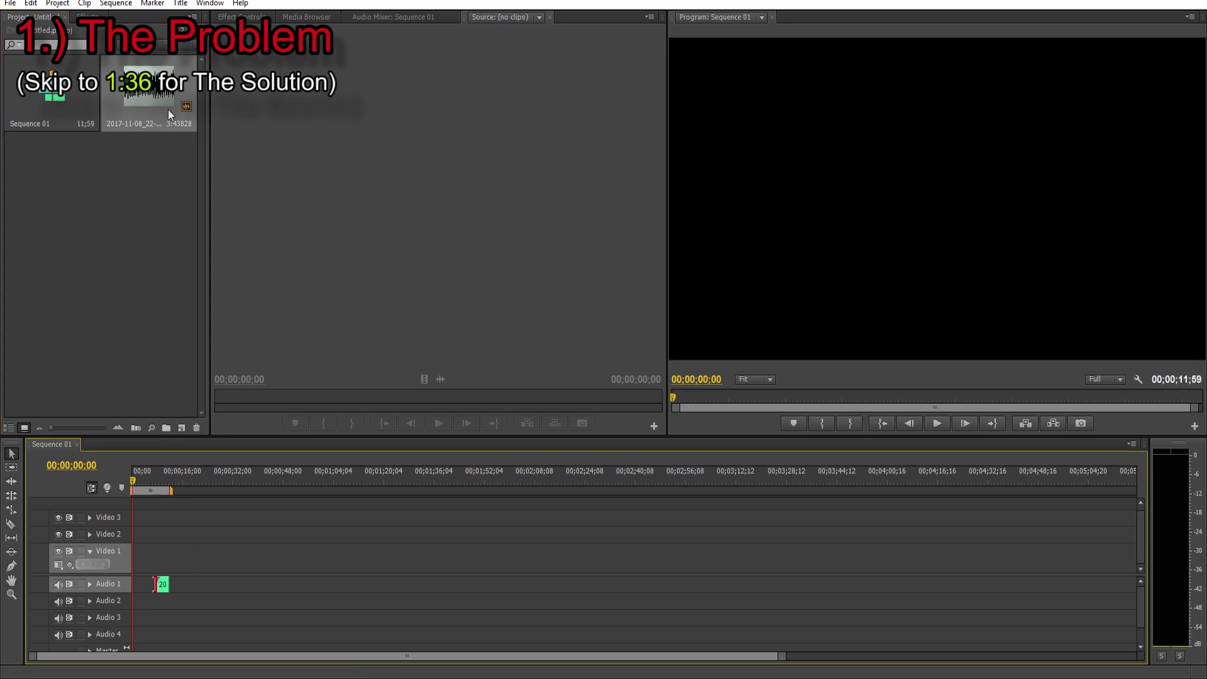
key("ctrl+z")
key("ctrl+z")
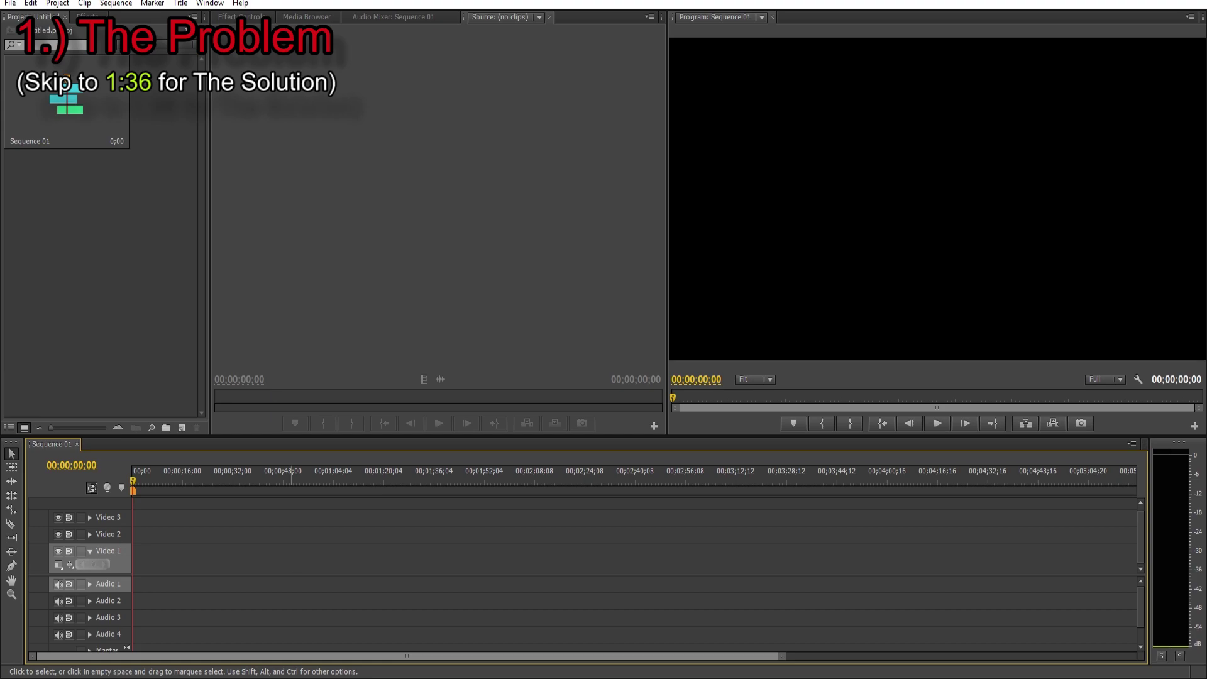
key("alt+Tab")
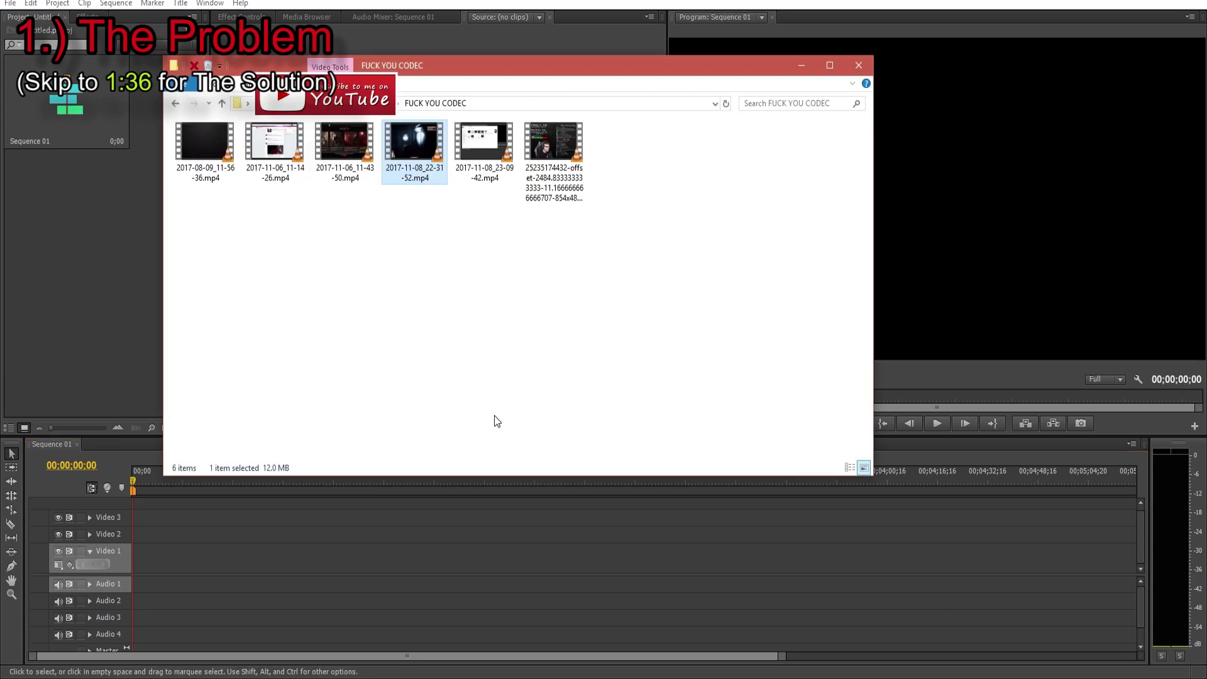
double_click(421, 184)
left_click(709, 649)
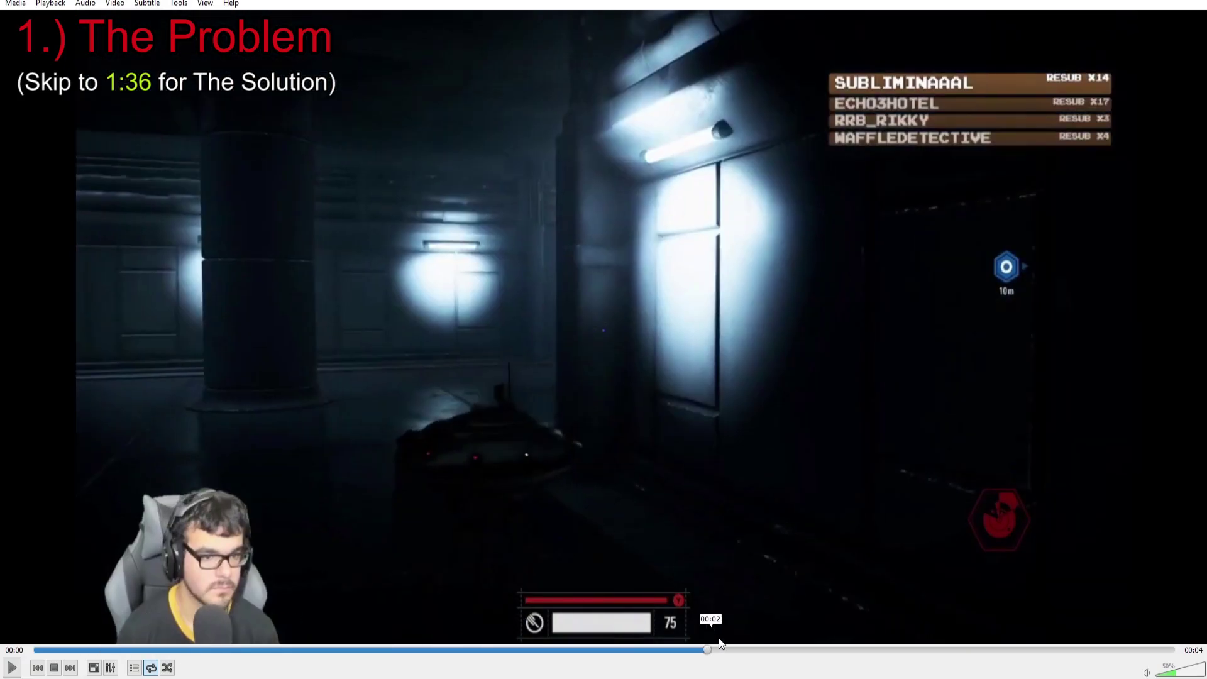
left_click(425, 650)
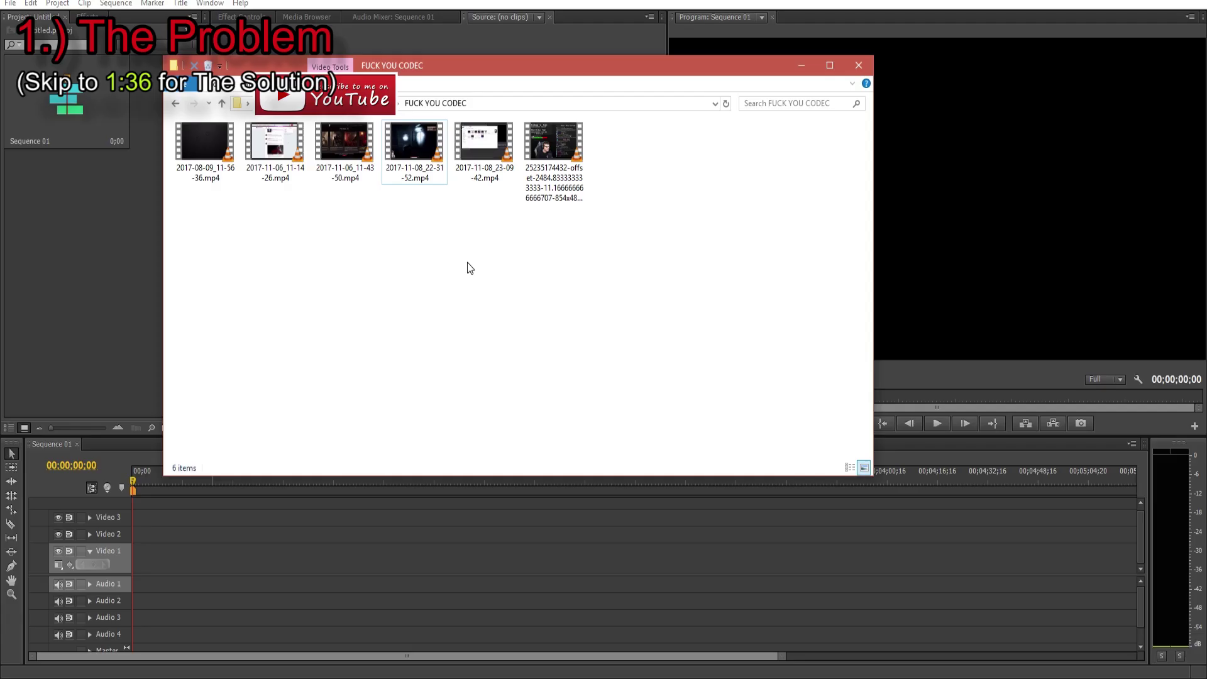
double_click(221, 152)
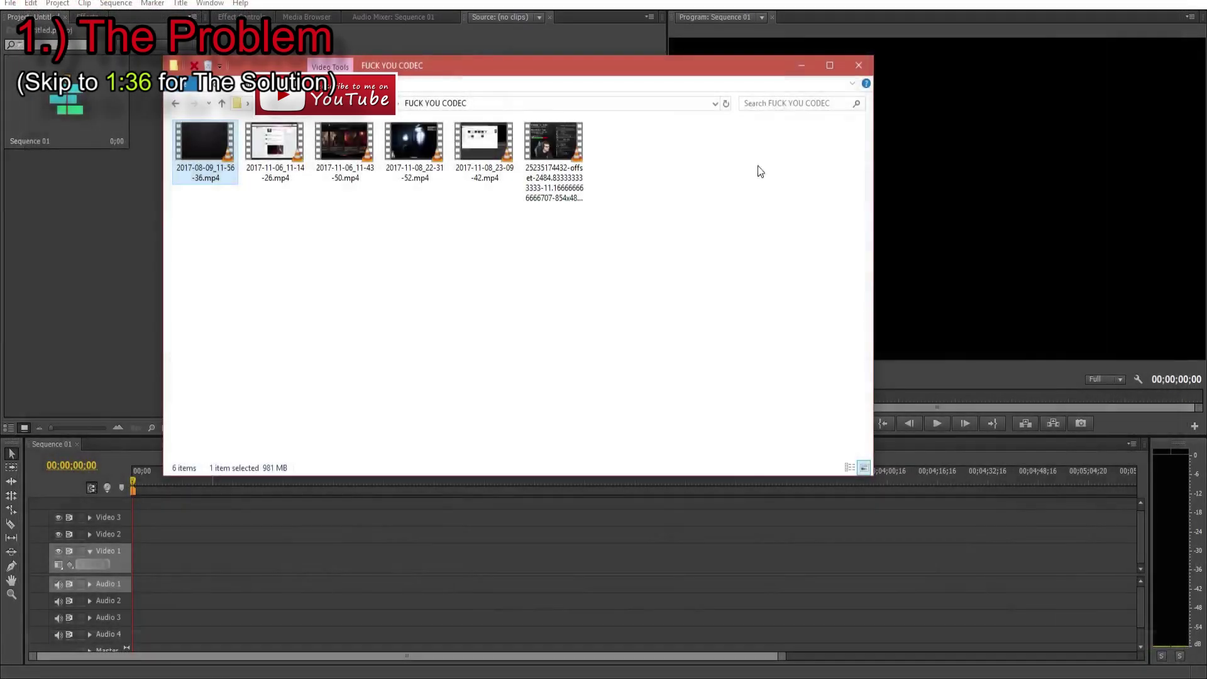
left_click_drag(414, 148, 418, 171)
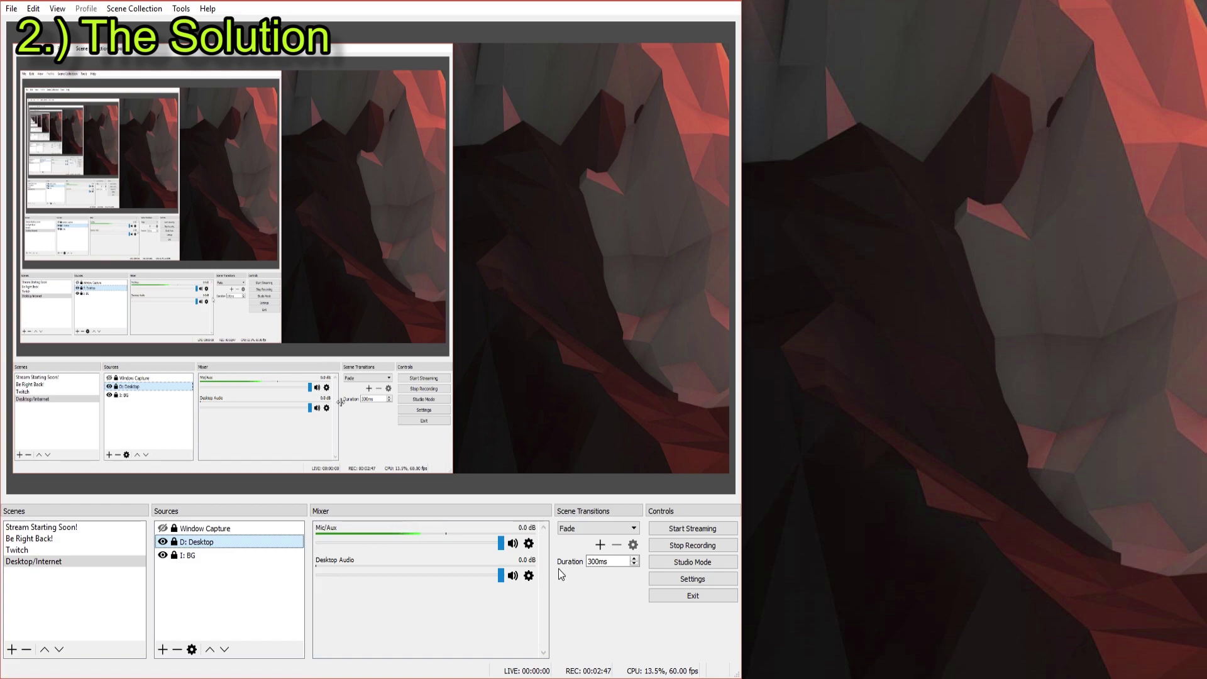
- Review OBS's Output > Recording settings (mp4 format, x264) and close them with OK
left_click(722, 580)
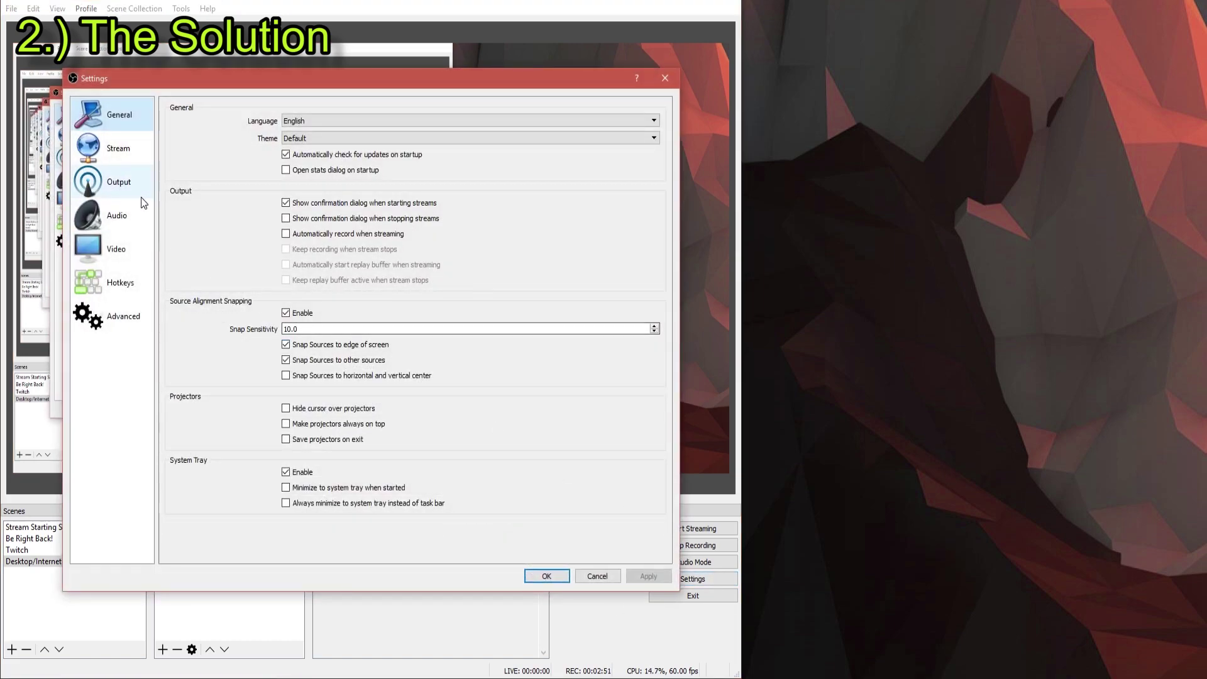
left_click(133, 181)
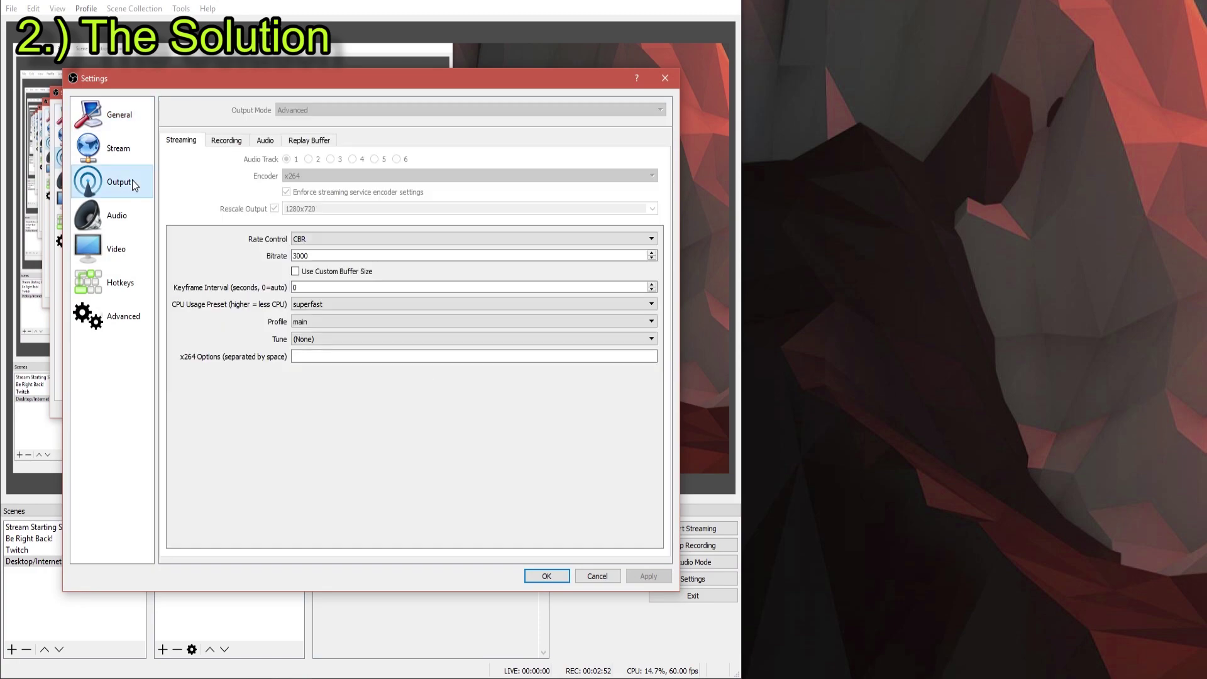
left_click(230, 142)
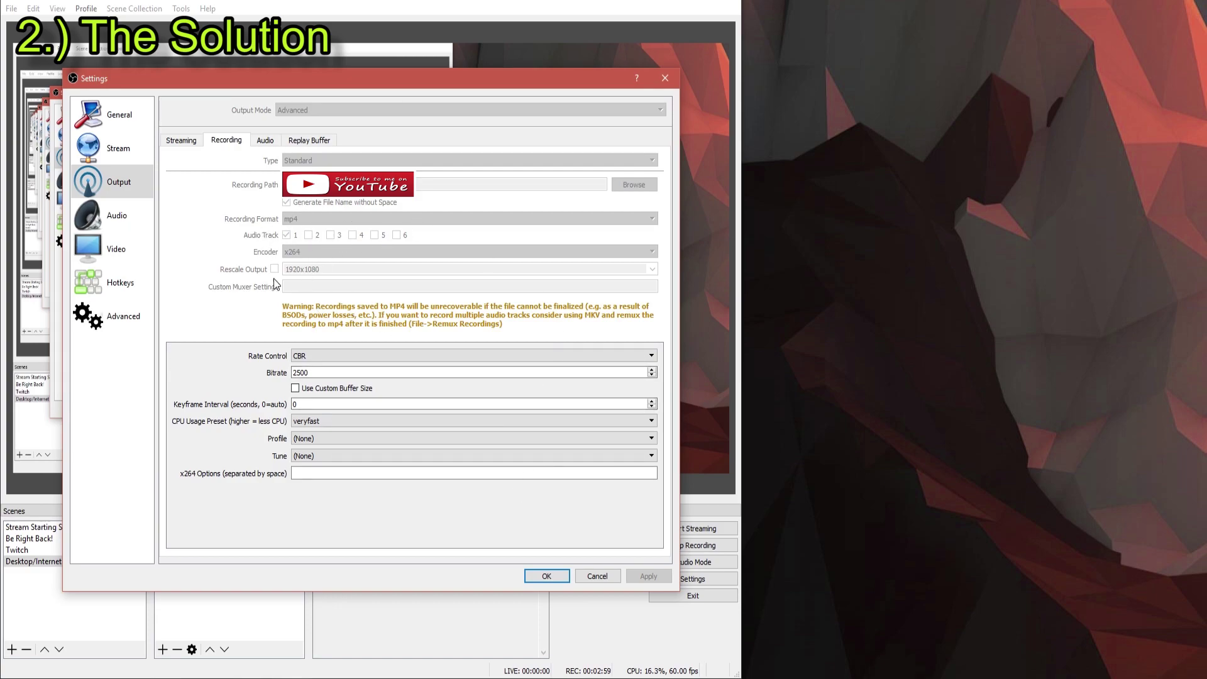
left_click_drag(375, 82, 330, 53)
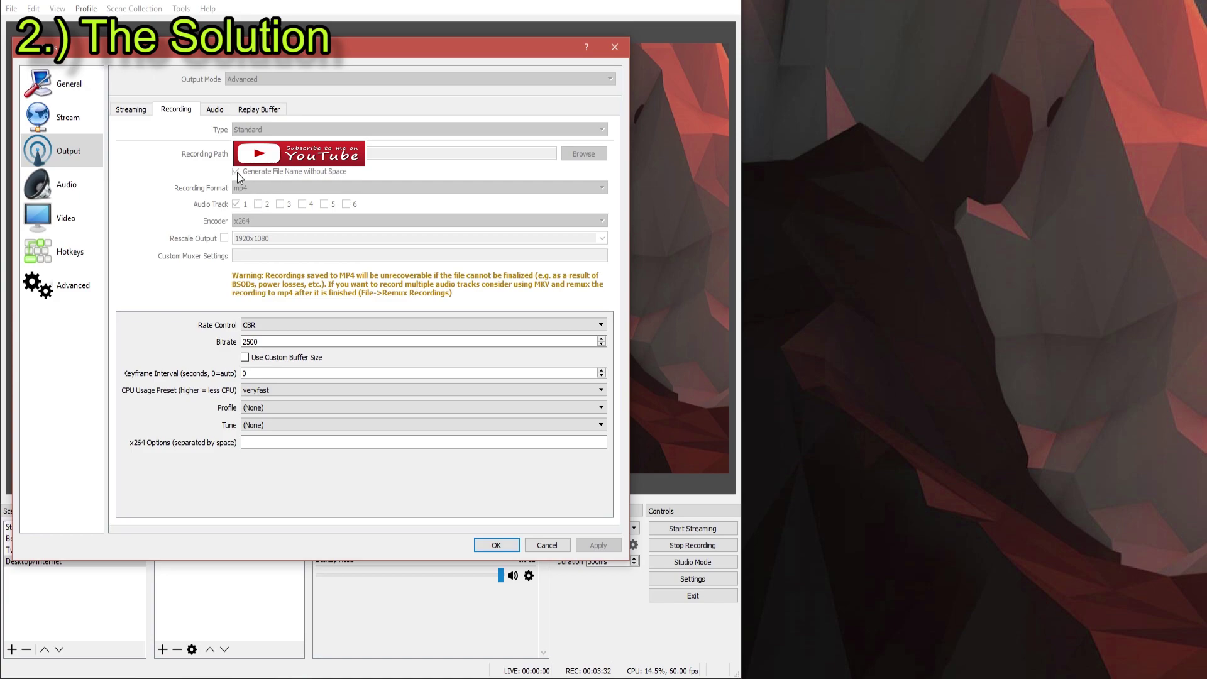
left_click(496, 545)
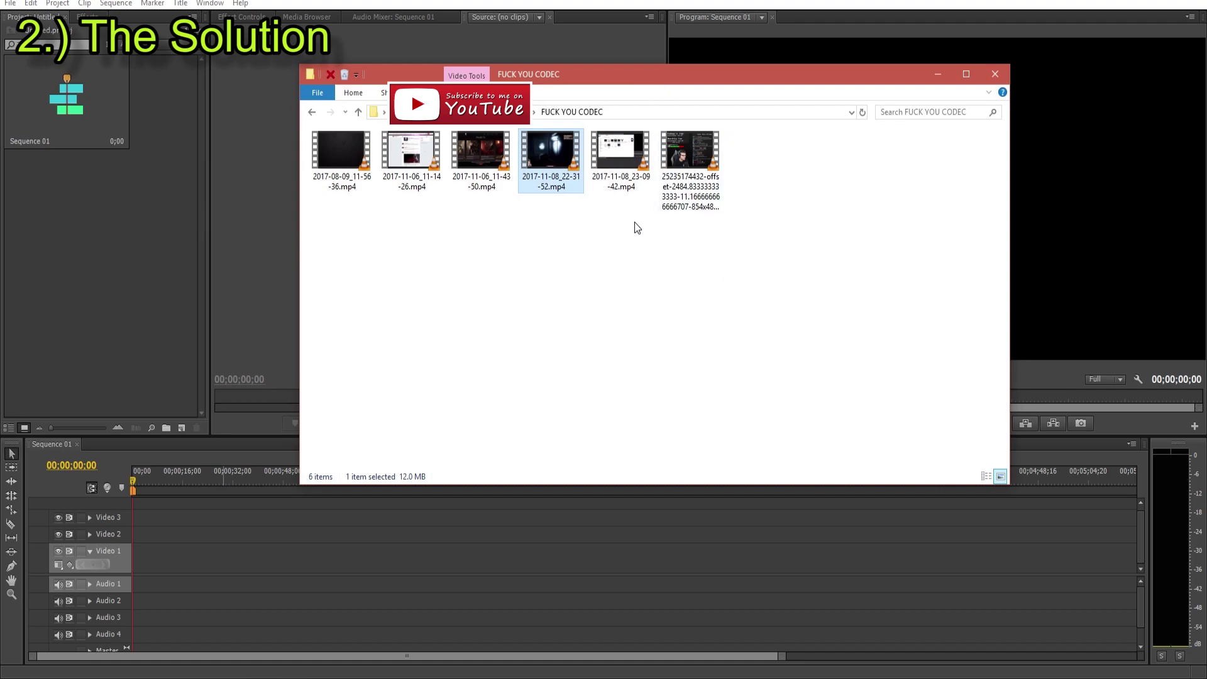
- Drag the long-named stream clip and 2017-11-08_22-31-52.mp4 from Explorer into Premiere's project
left_click(709, 250)
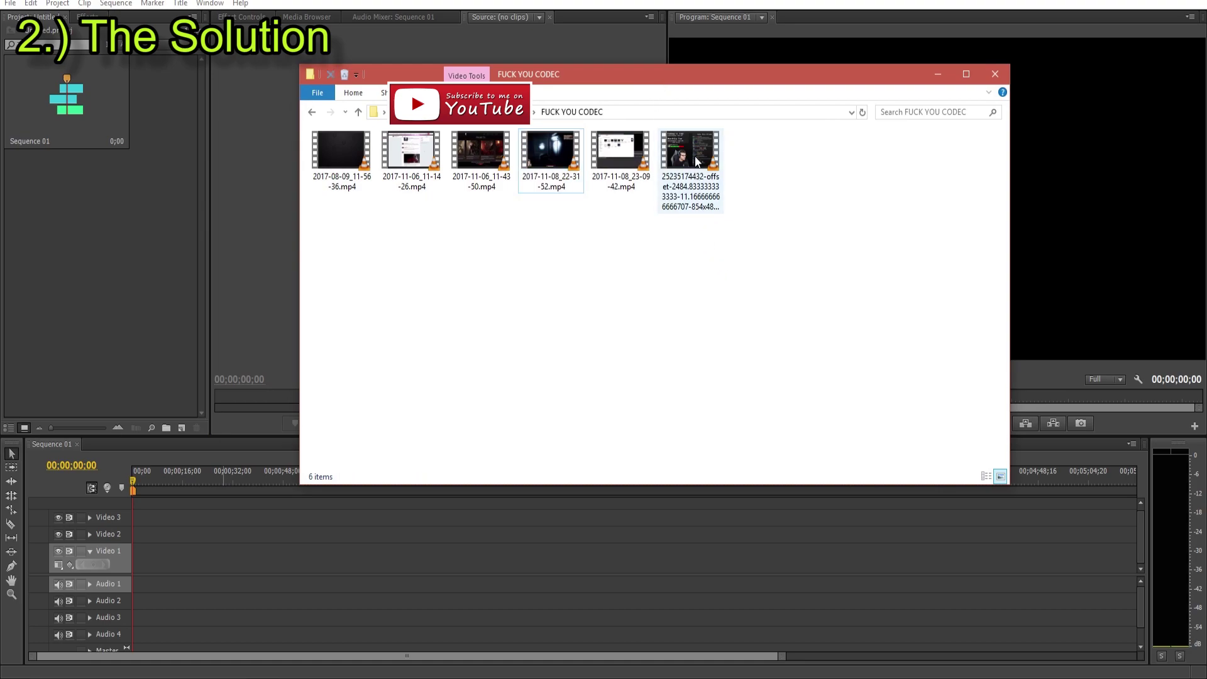
left_click(696, 155)
left_click(548, 146, "ctrl")
left_click_drag(700, 156, 152, 186)
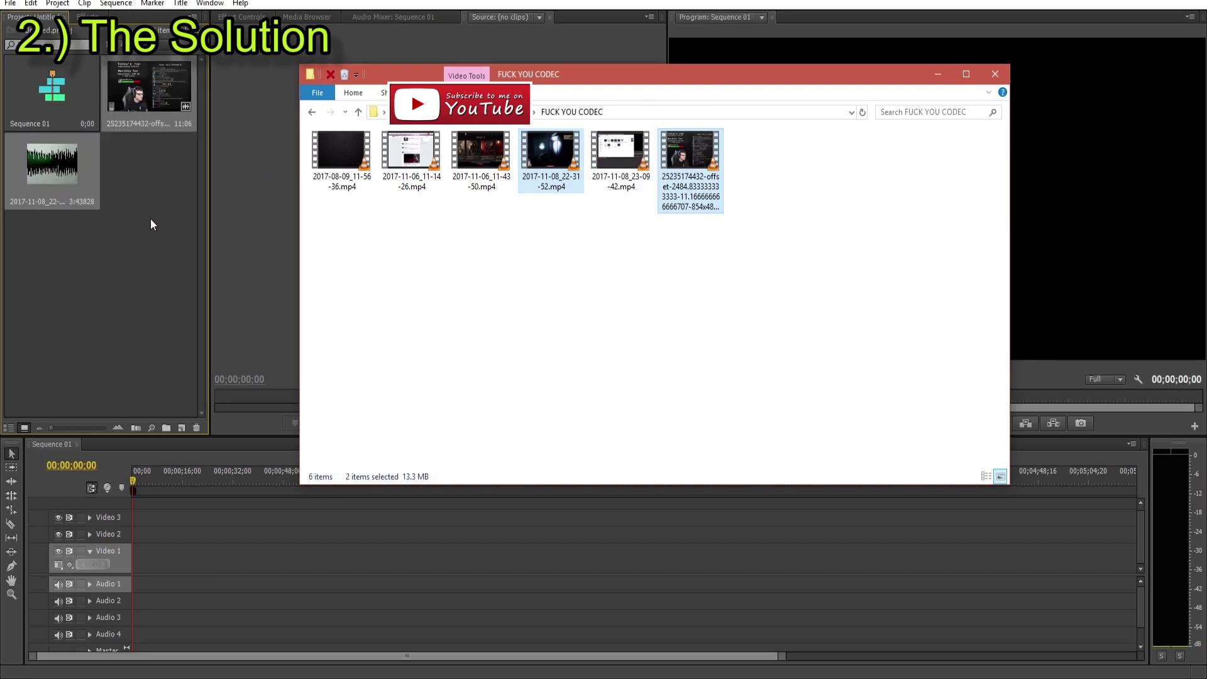
left_click_drag(677, 153, 673, 221)
left_click(794, 253)
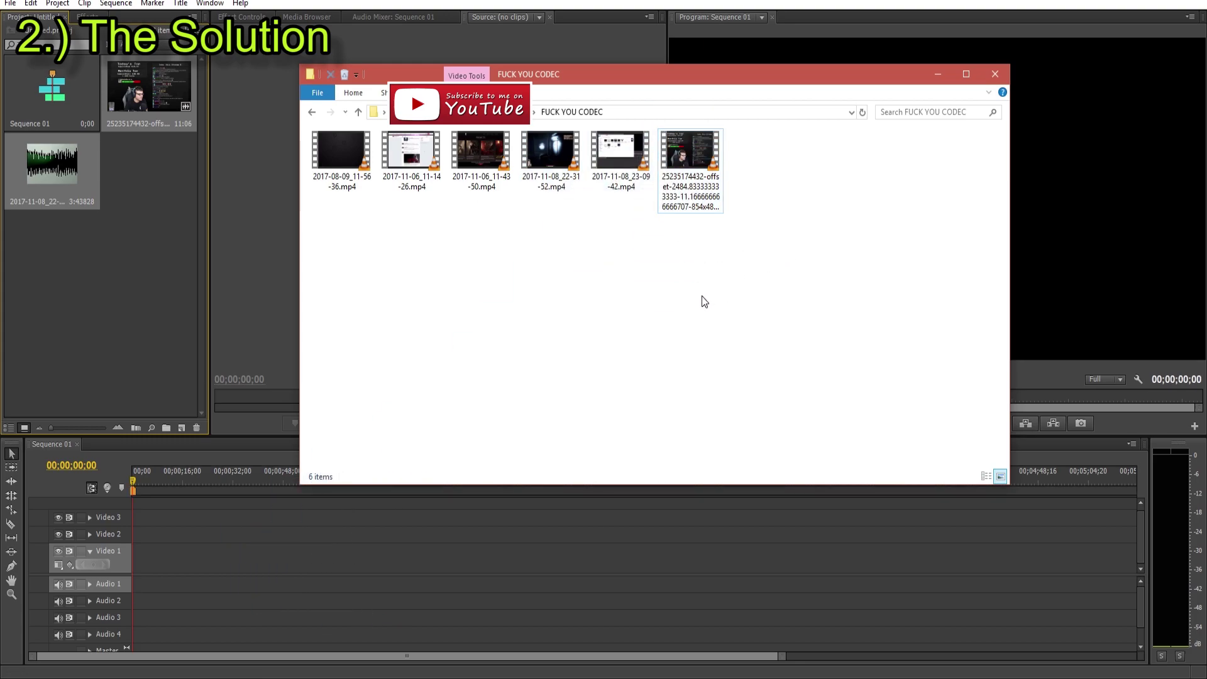
- Import the 2017-11-06_11-43-50.mp4 recording into the project with Ctrl+I
double_click(128, 252)
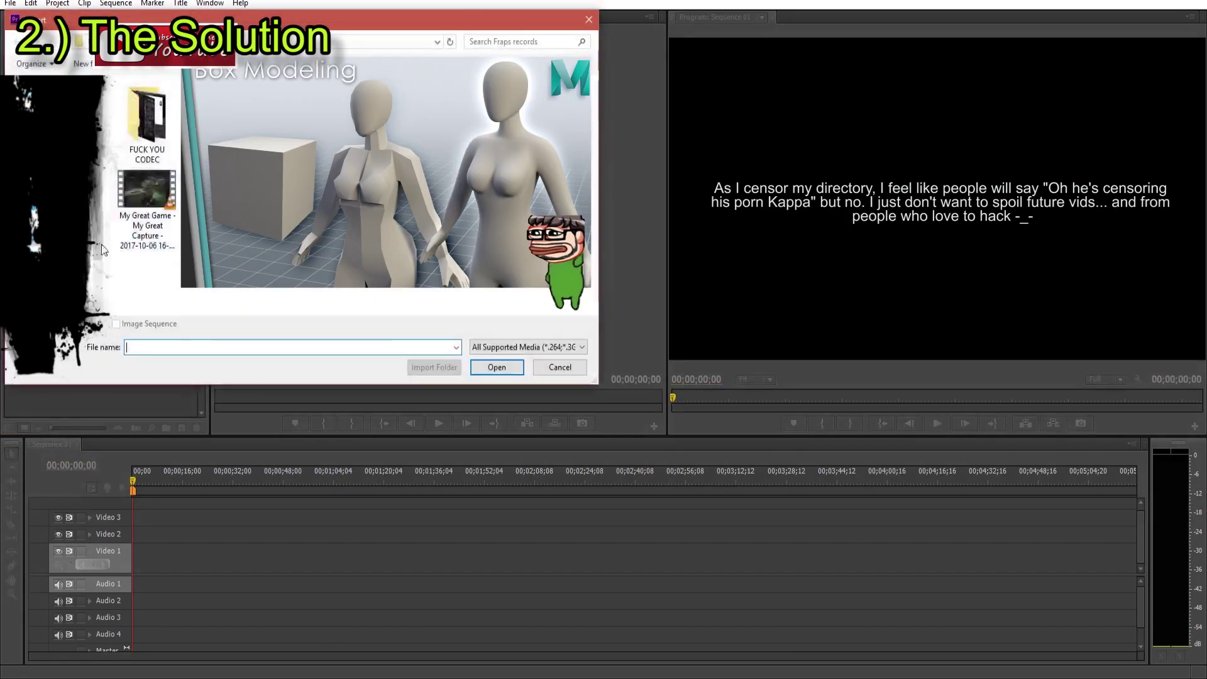
left_click(588, 19)
left_click(10, 4)
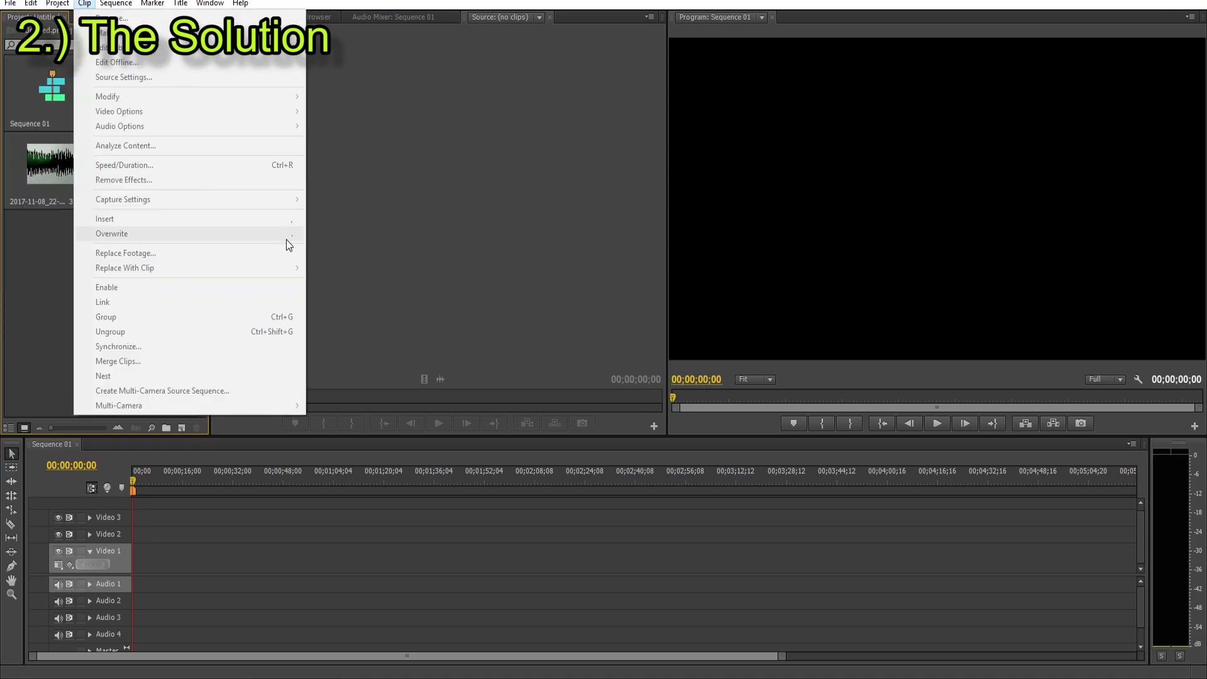
key("ctrl+i")
double_click(284, 93)
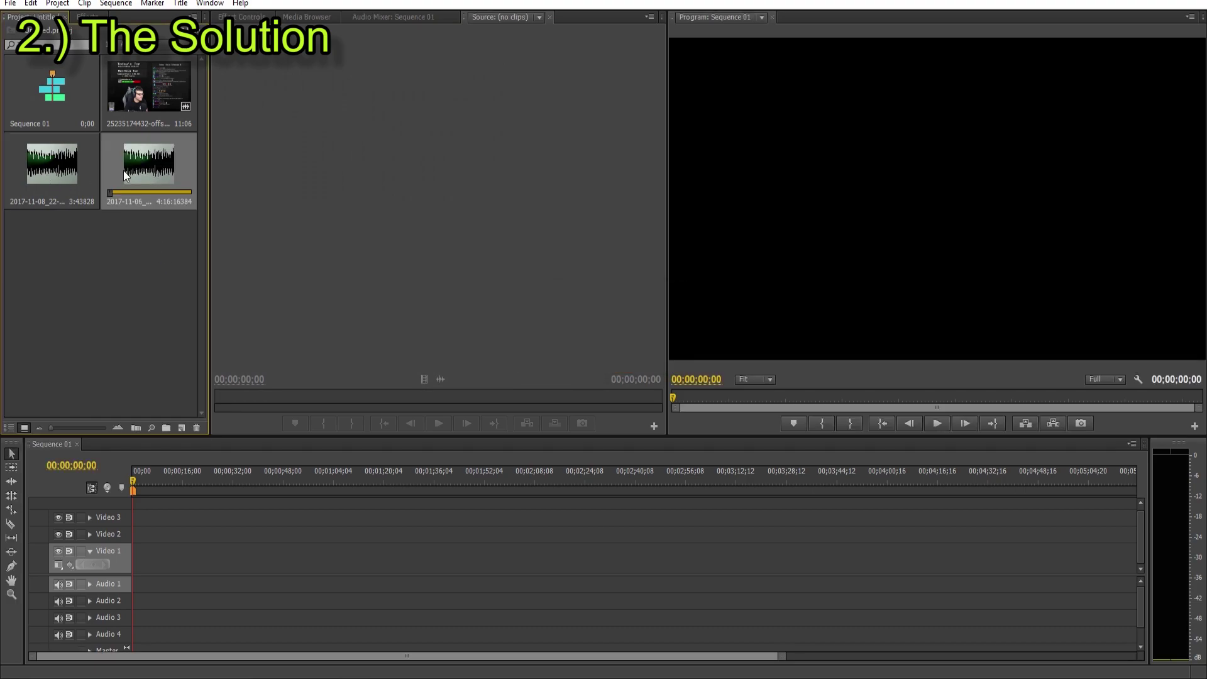
- Load the 2017-11-06 clip in the Source monitor to preview it
left_click(100, 171)
left_click(129, 191)
double_click(158, 174)
- Load the stream video clip and try dragging its audio only, video only, then whole clip to the timeline
double_click(78, 160)
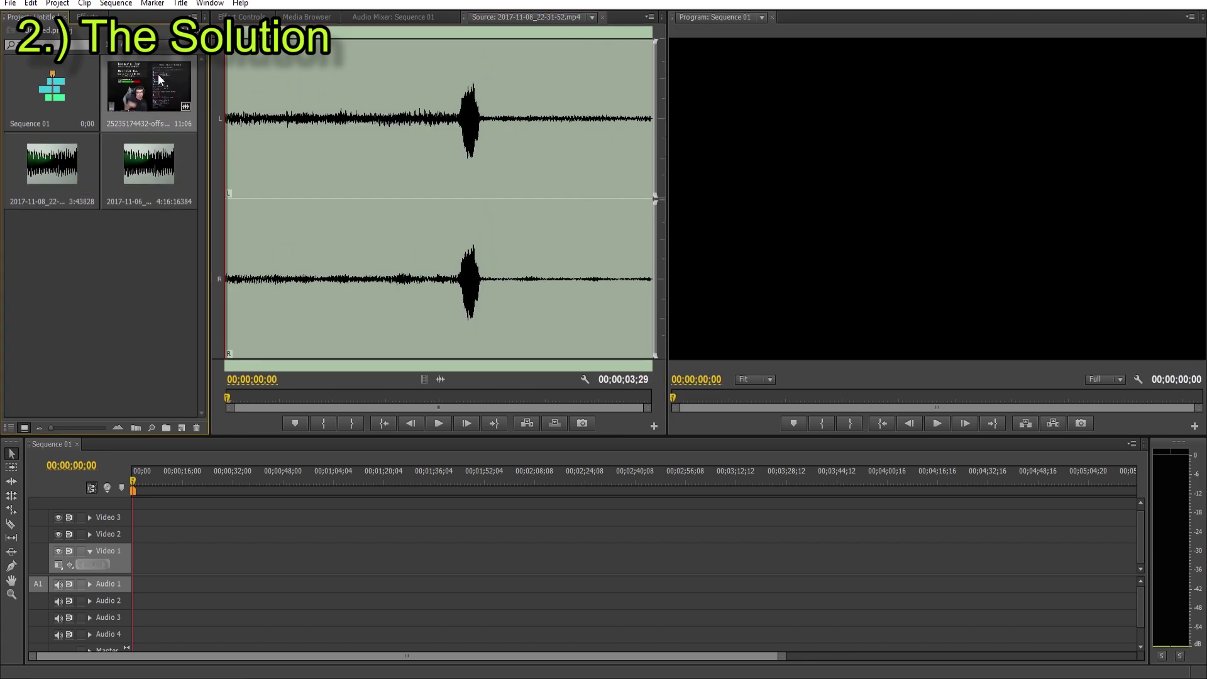
double_click(157, 74)
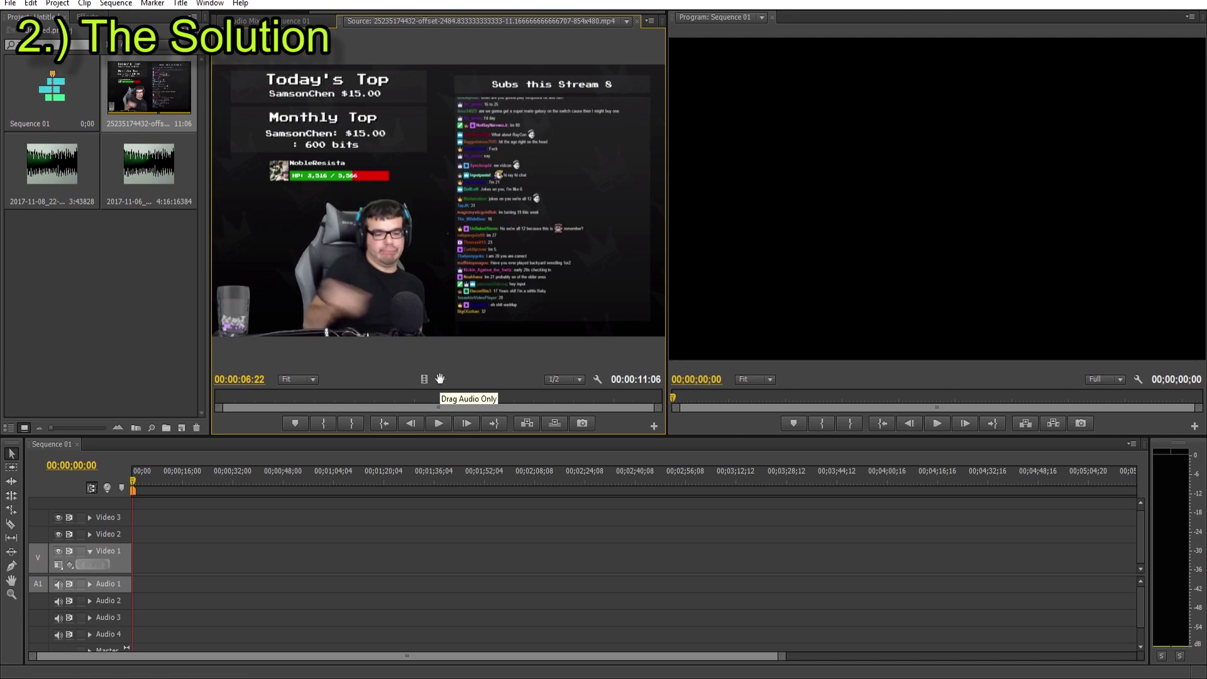
left_click_drag(440, 379, 478, 344)
left_click_drag(424, 379, 504, 235)
left_click_drag(432, 171, 483, 171)
- Compare the 2017-11-06 and 2017-11-08 audio clips, finishing with the stream video clip loaded
double_click(149, 165)
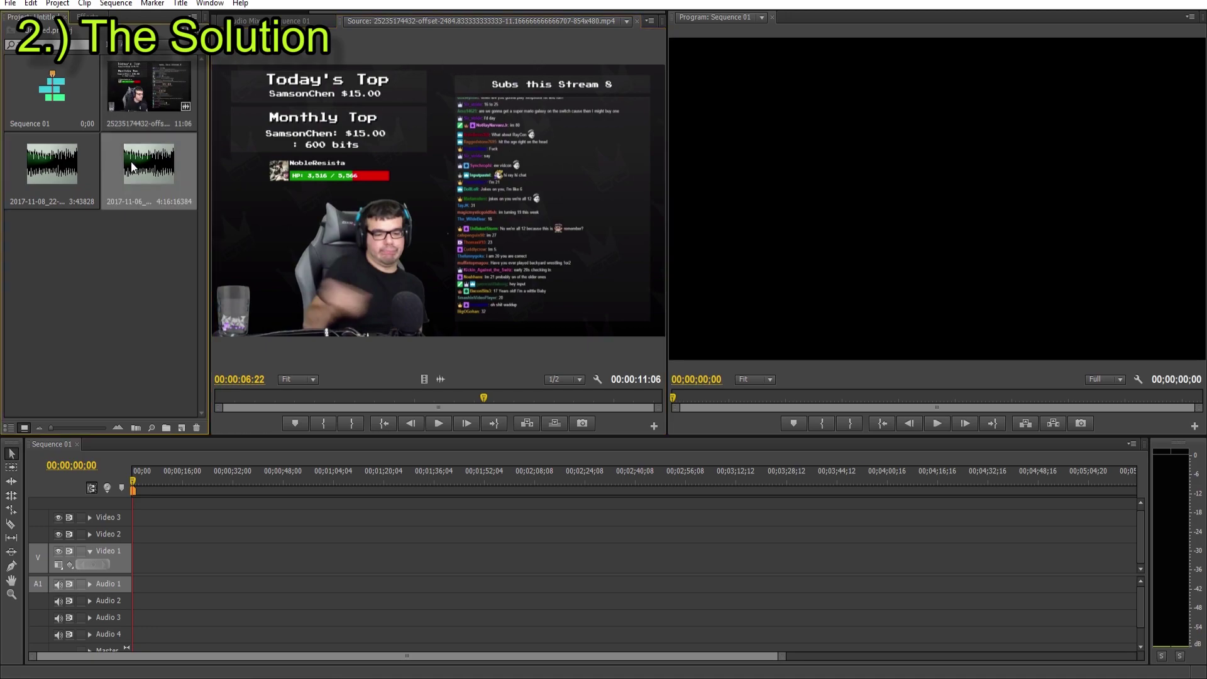
double_click(158, 82)
double_click(76, 161)
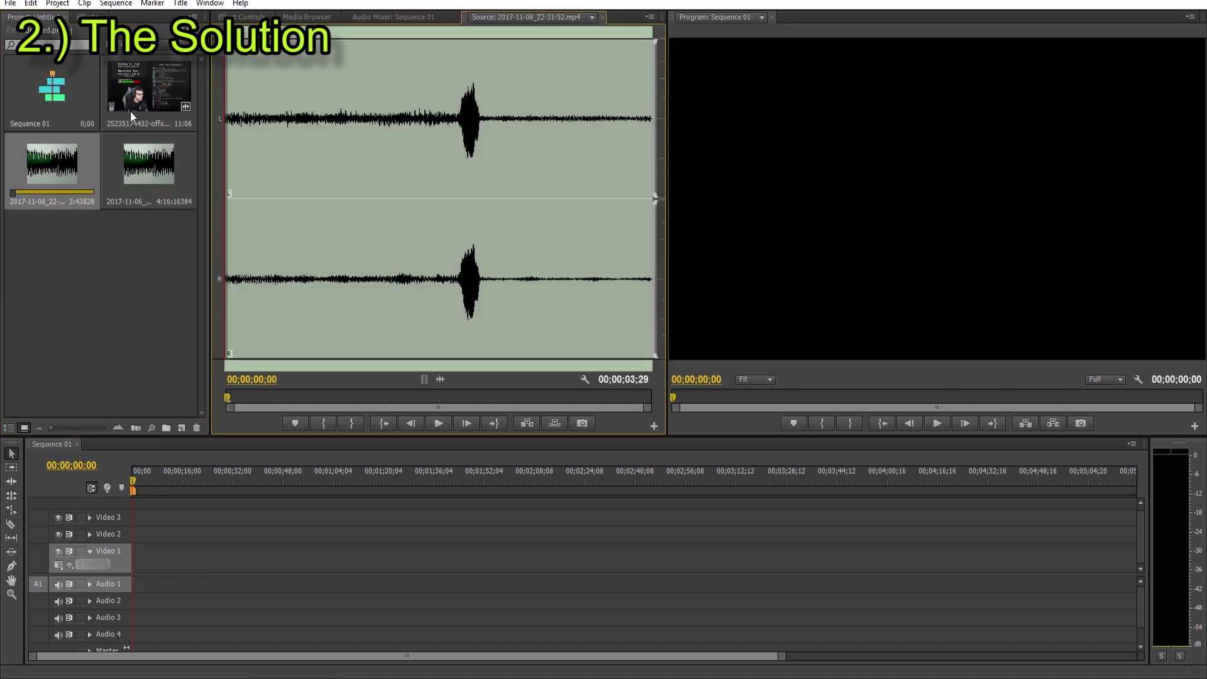
double_click(138, 99)
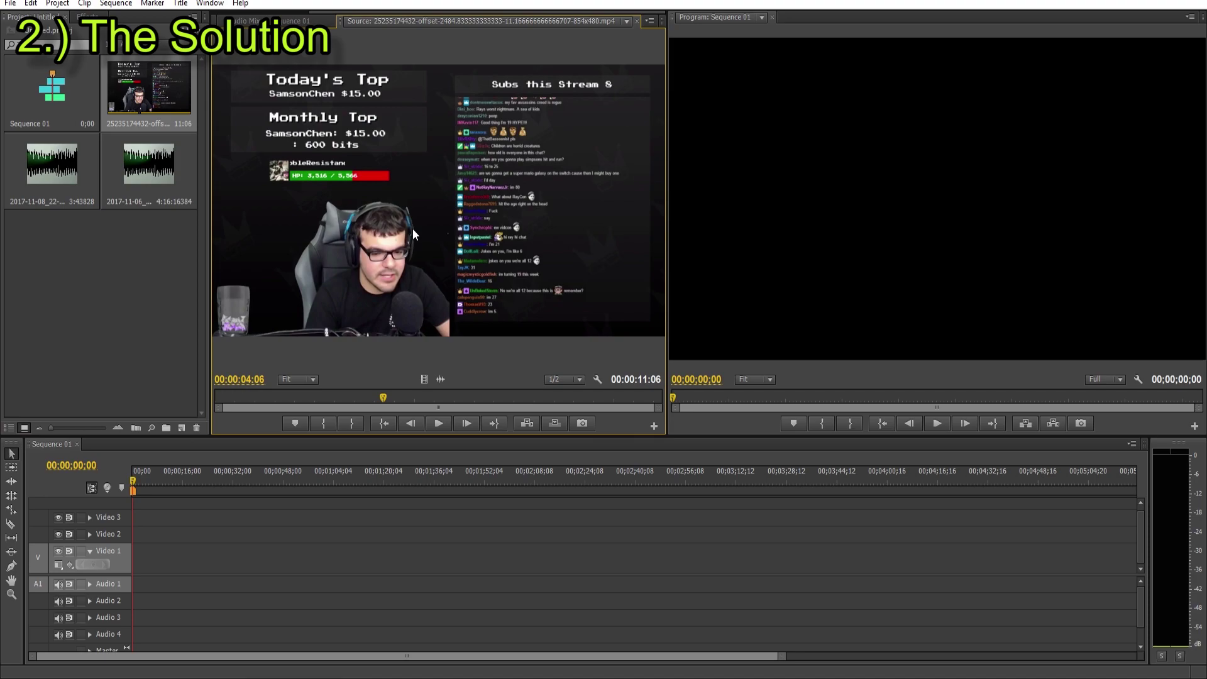
- Switch to the File Explorer window showing the Fraps records folder
key("alt+Tab")
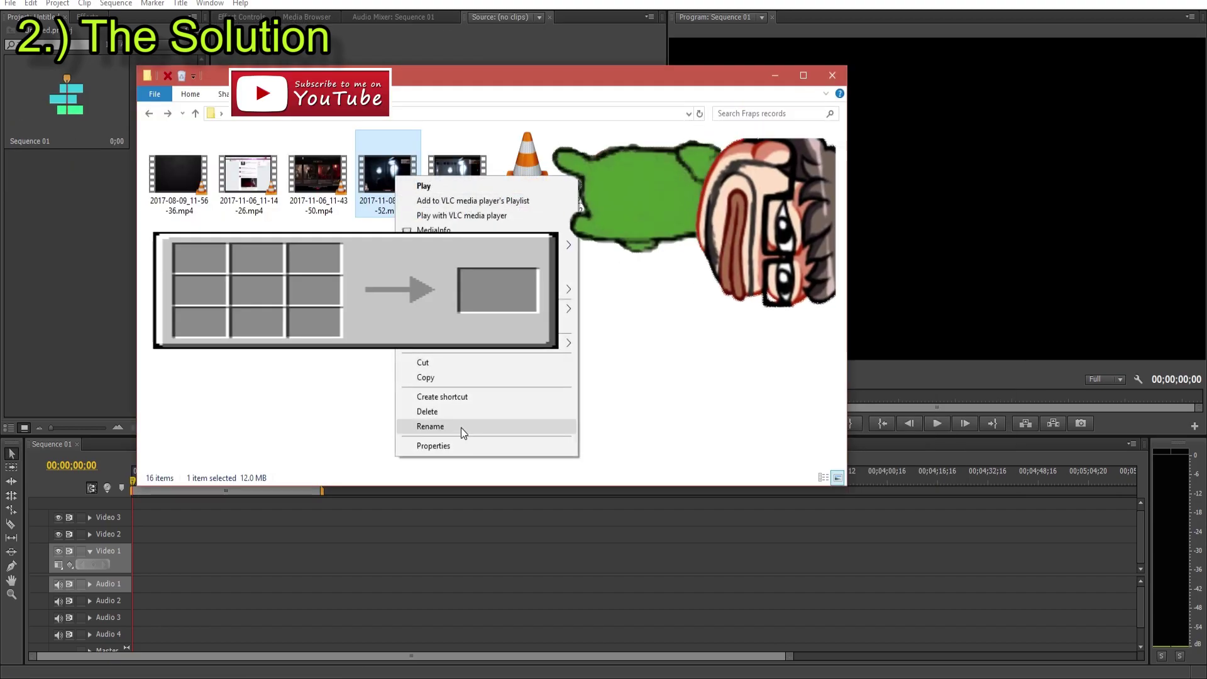
- Rename 2017-11-08_22-31-52.mp4 to .mov and place it on Video 1 and Audio 1 in the timeline
left_click(464, 423)
left_click_drag(417, 211, 388, 212)
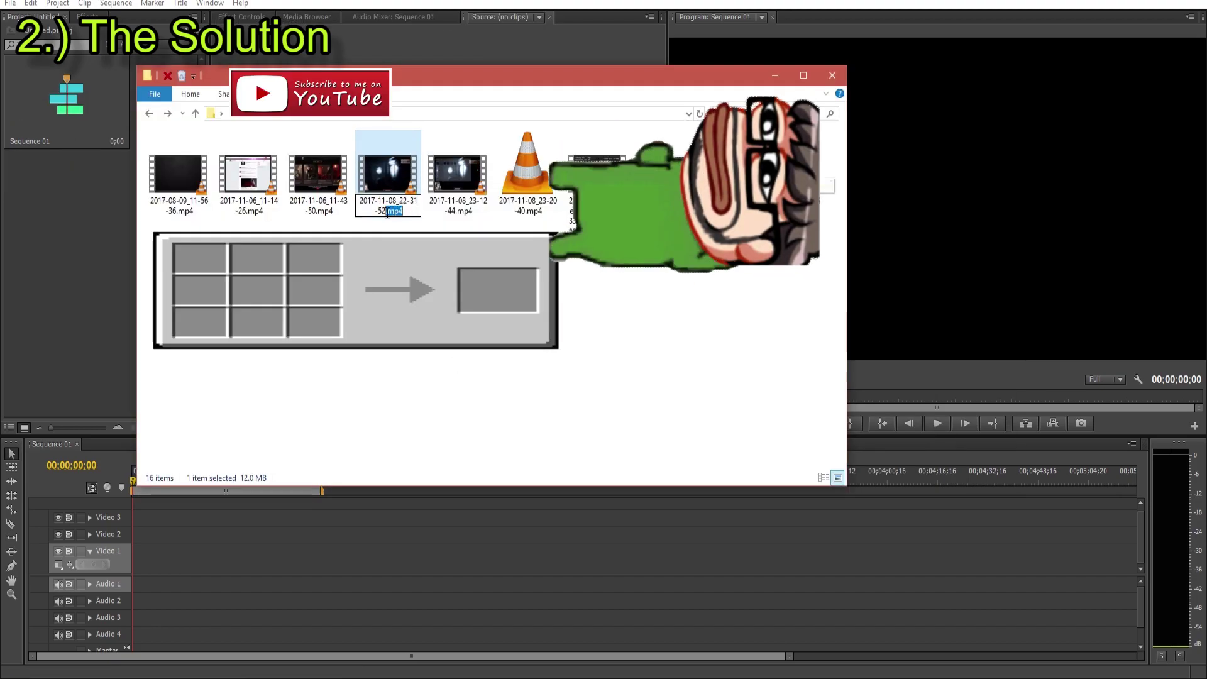
type("mov")
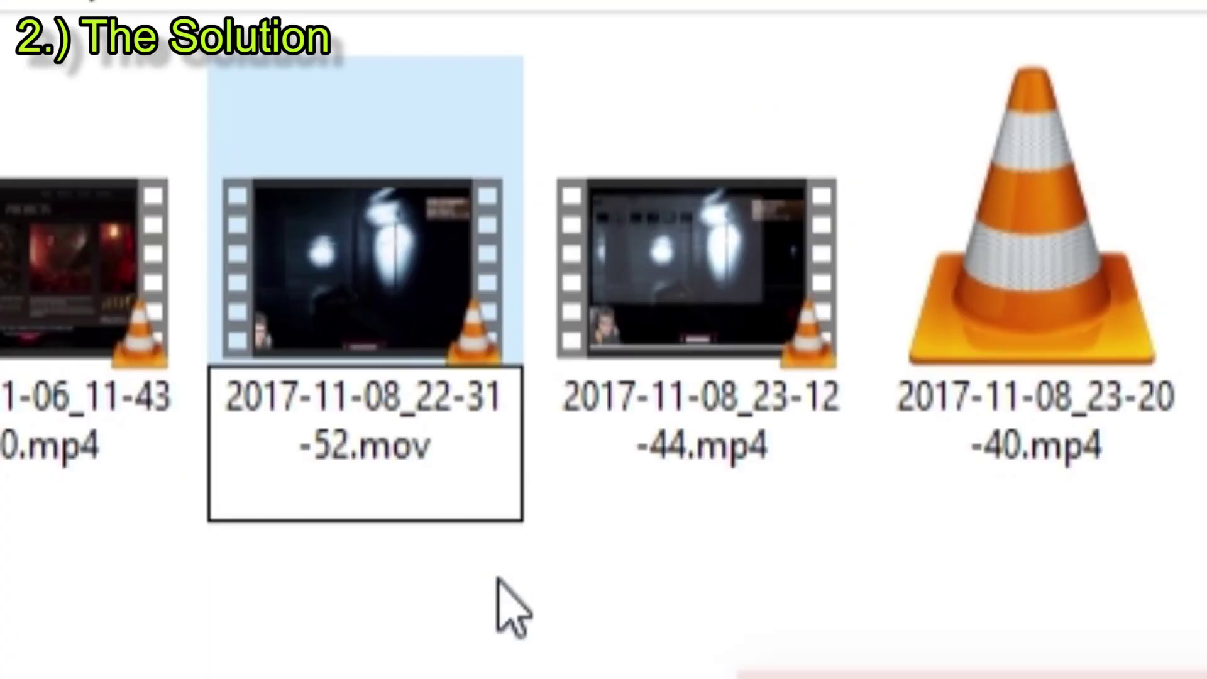
left_click(402, 185)
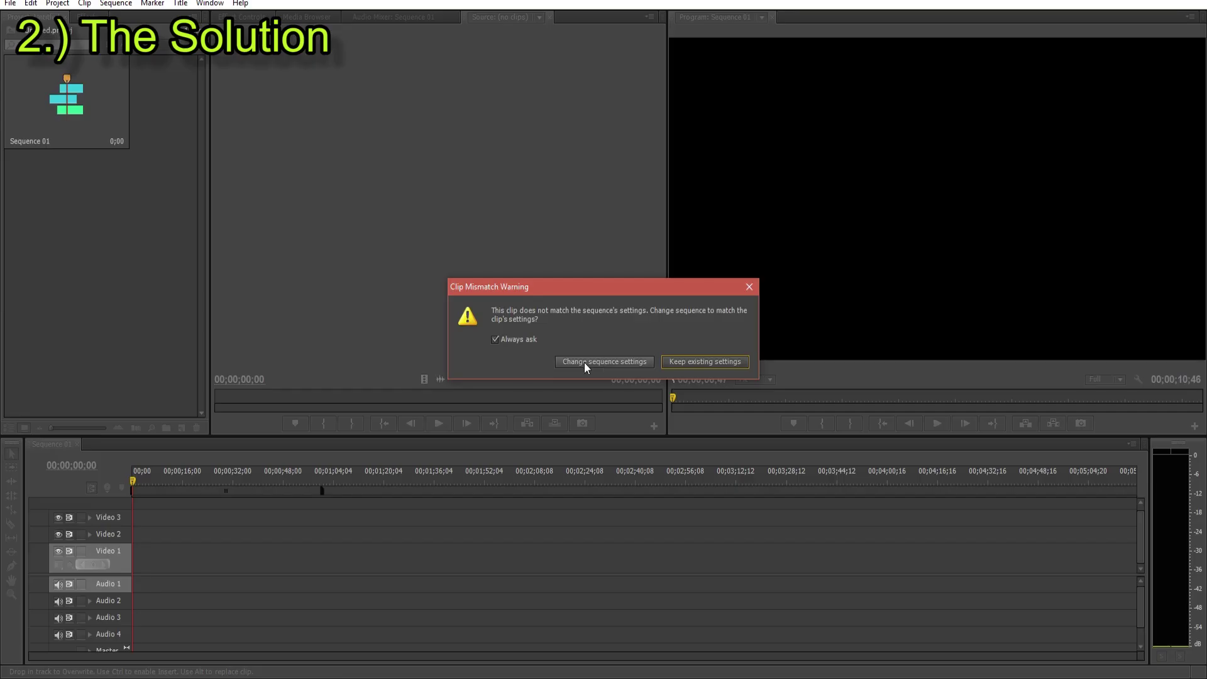
left_click(583, 362)
left_click_drag(149, 488, 162, 485)
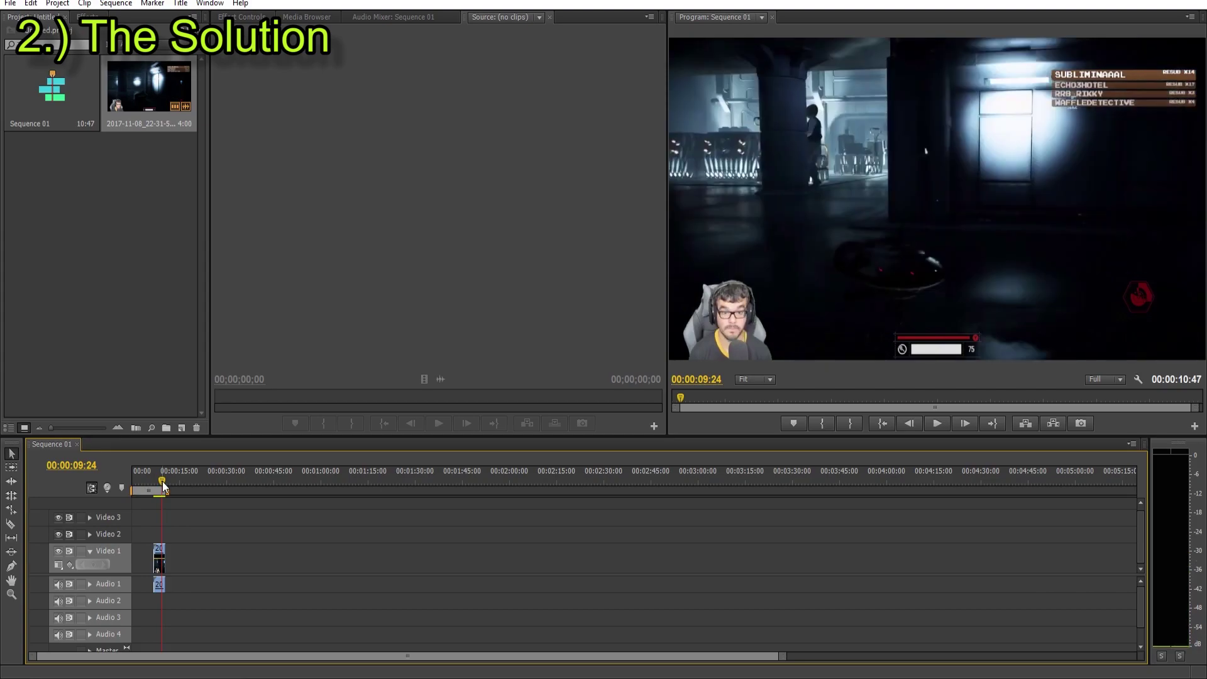
- Switch back to the File Explorer folder containing 2017-11-08_22-31-52.mov
key("alt+Tab")
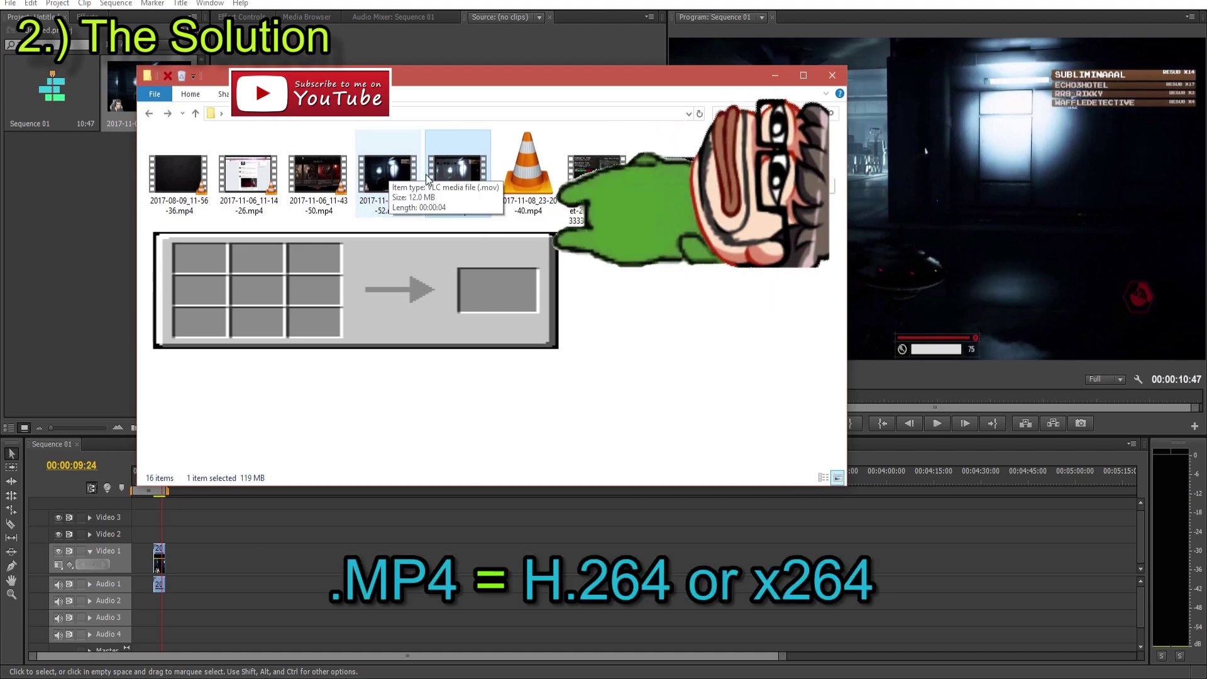
key("Right")
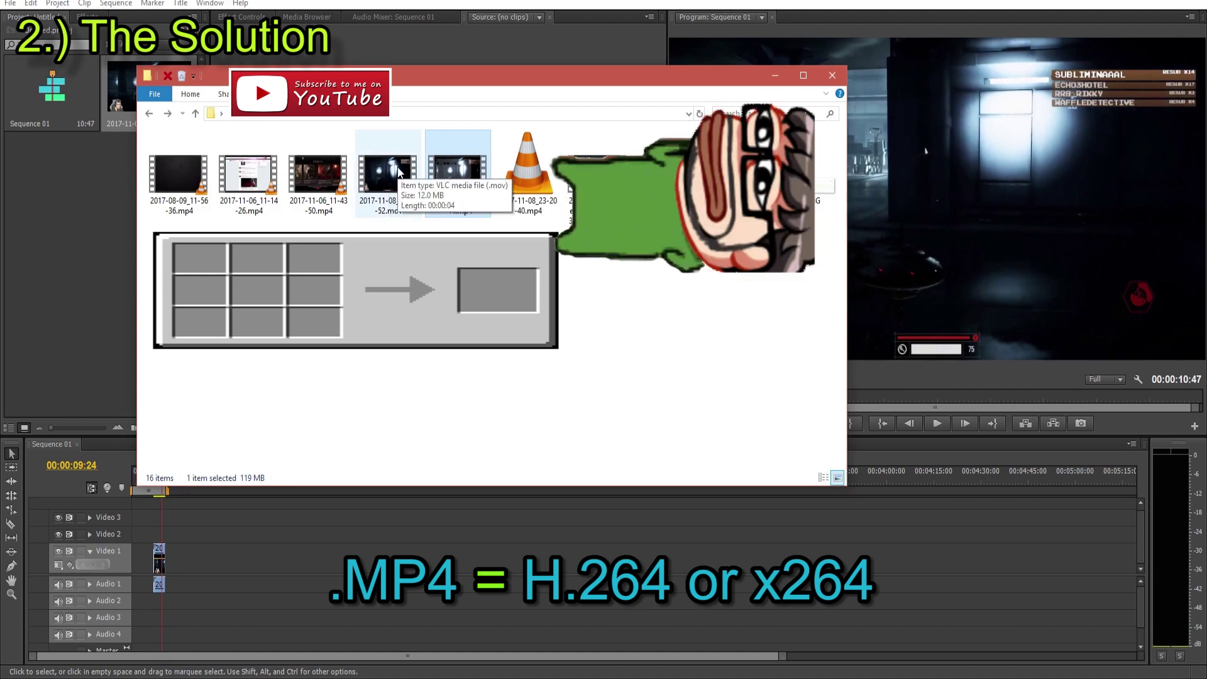